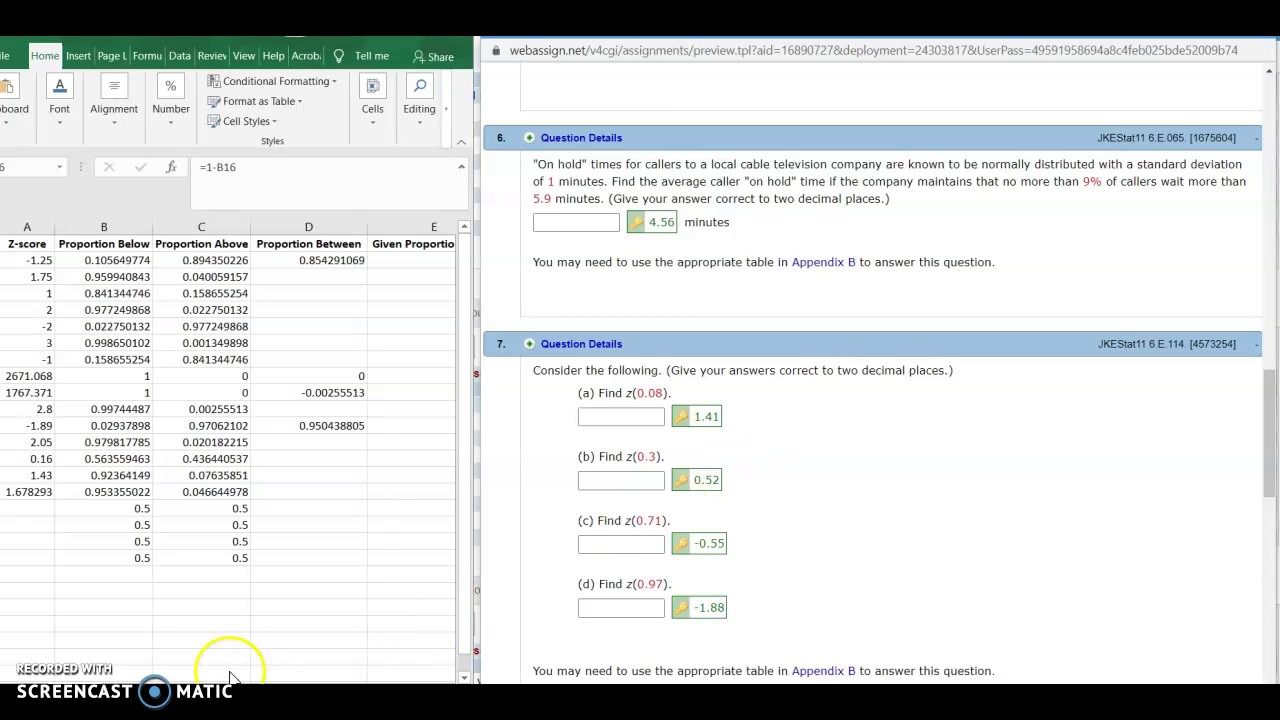
# Switch to the Excel workbook and examine the z-score formula for the 0.09 proportion below, plus the z equation beside the data
pyautogui.hotkey('alt', 'Tab')
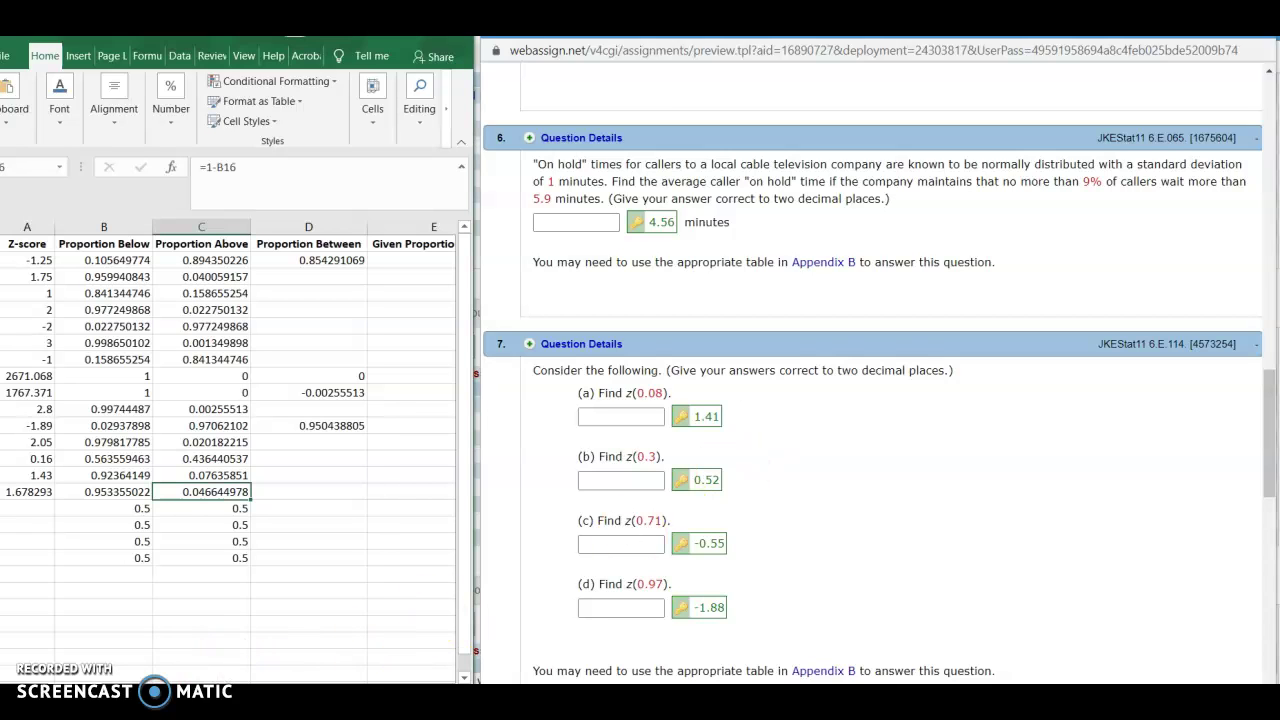
pyautogui.hscroll(6, 187, 441)
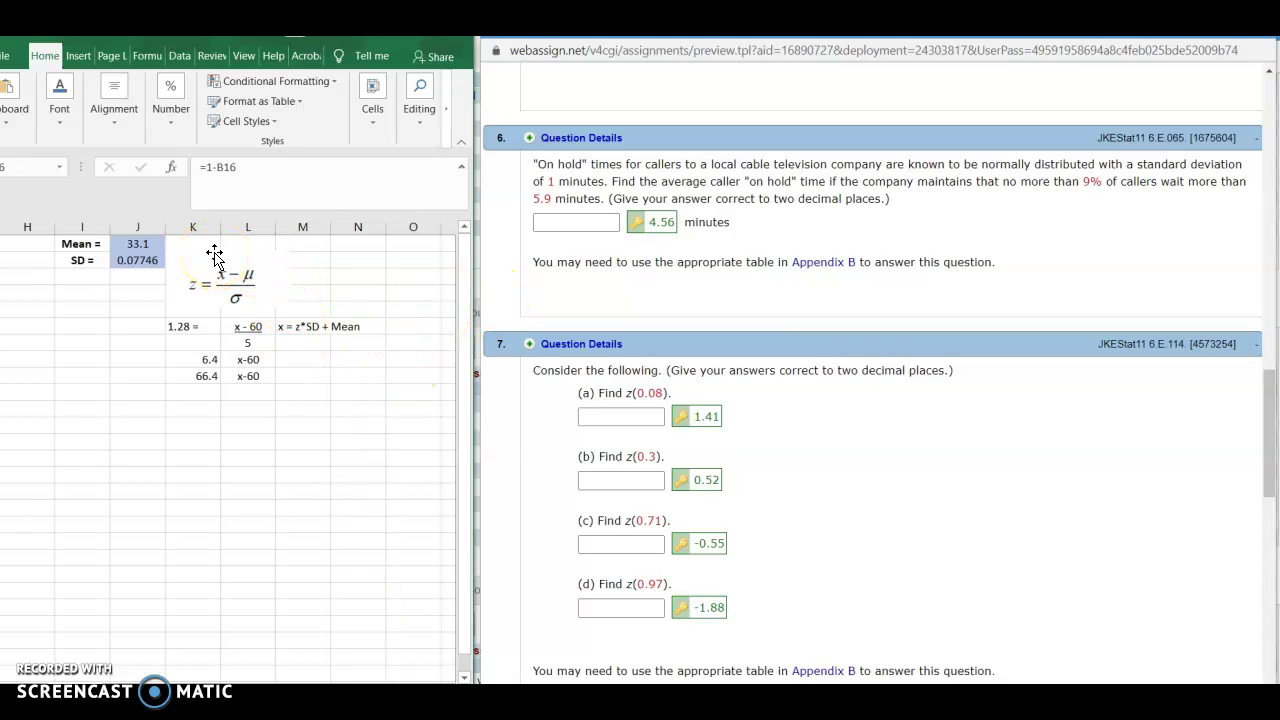
pyautogui.hotkey('ctrl', 'Home')
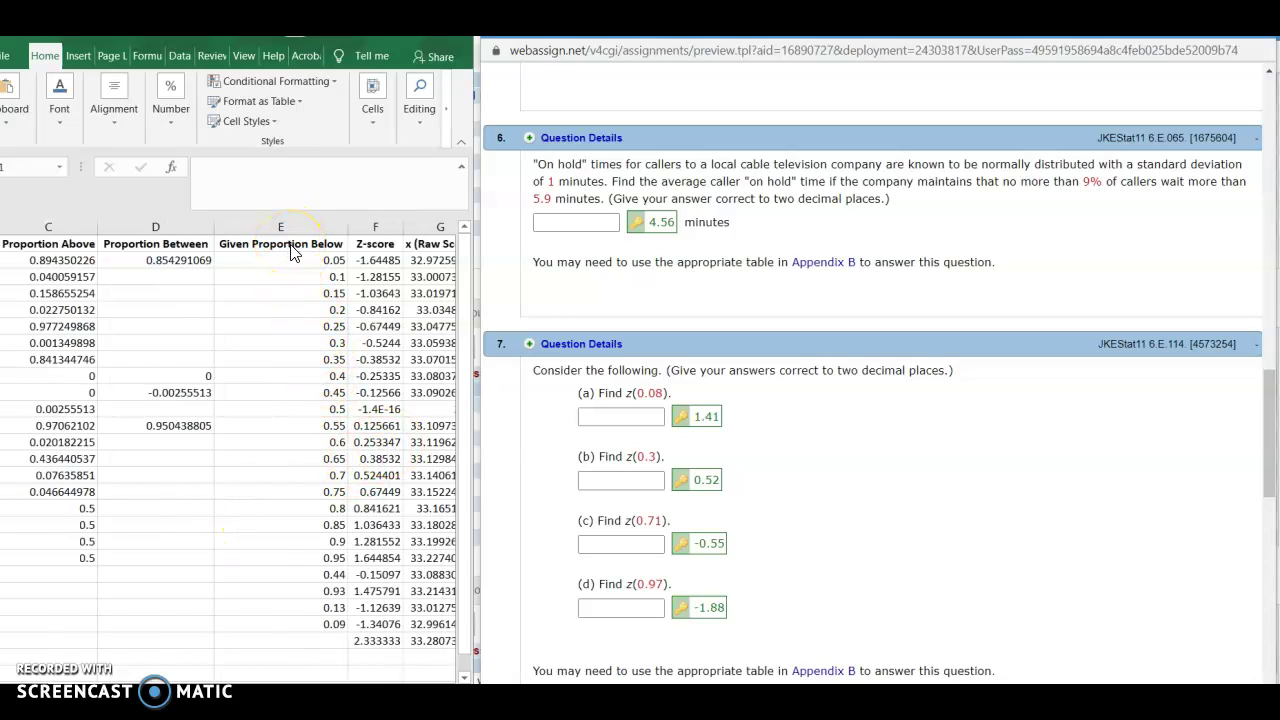
pyautogui.click(316, 625)
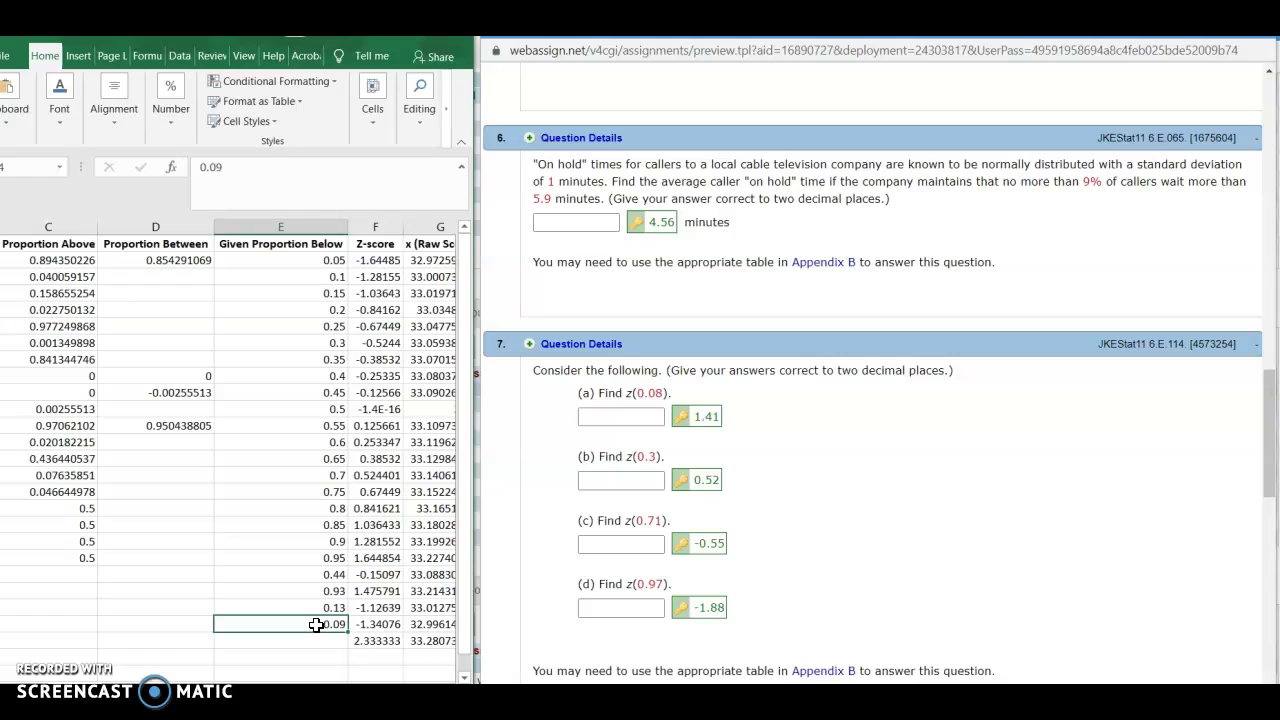
pyautogui.click(378, 624)
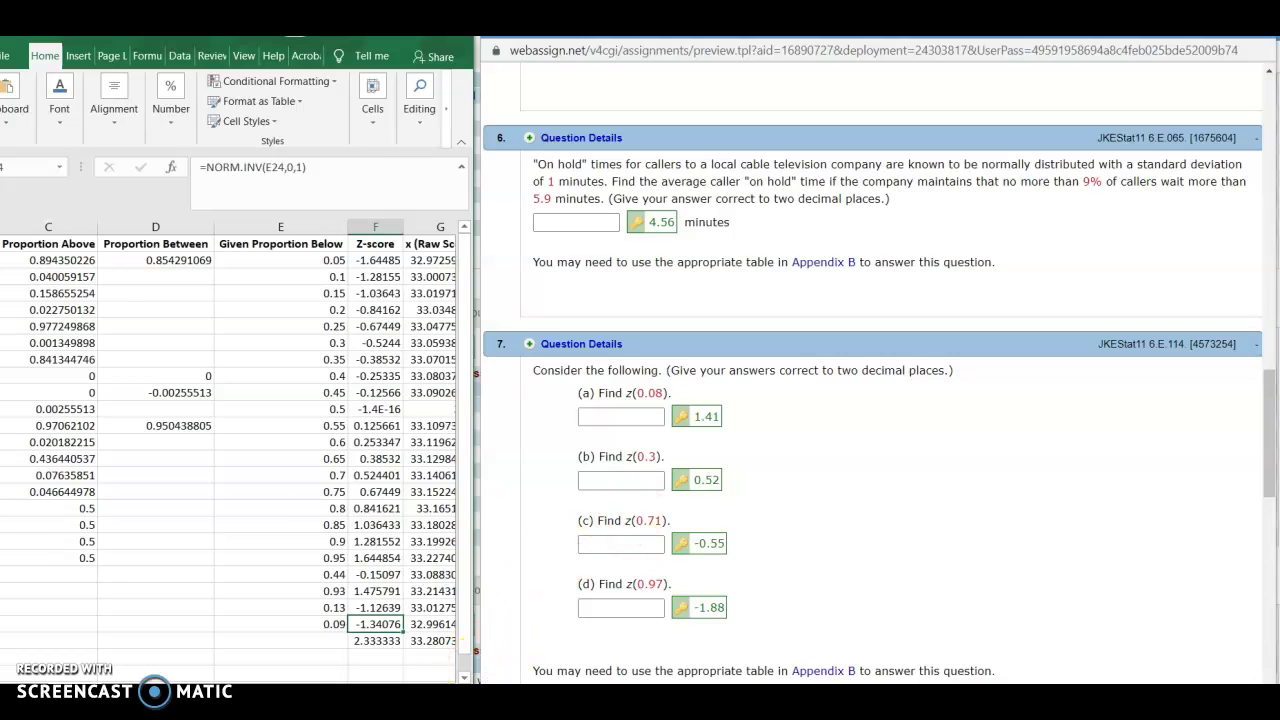
pyautogui.hscroll(4, 453, 287)
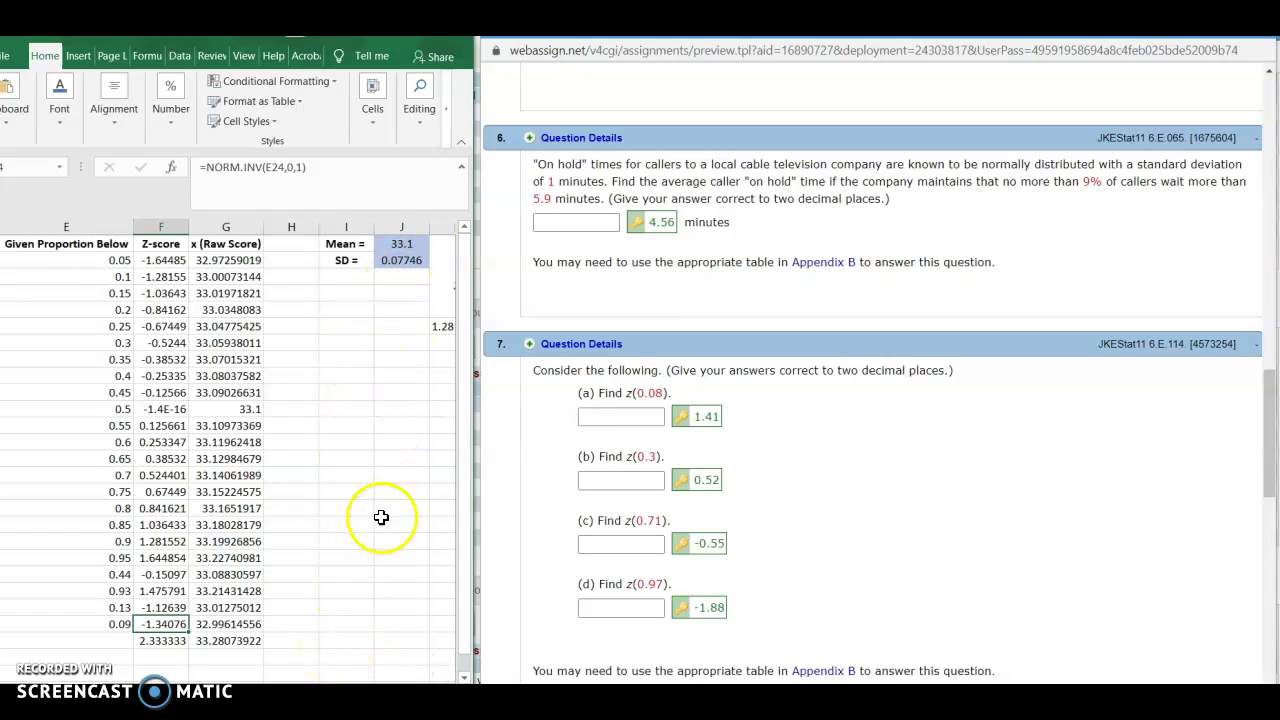
pyautogui.hscroll(3, 440, 679)
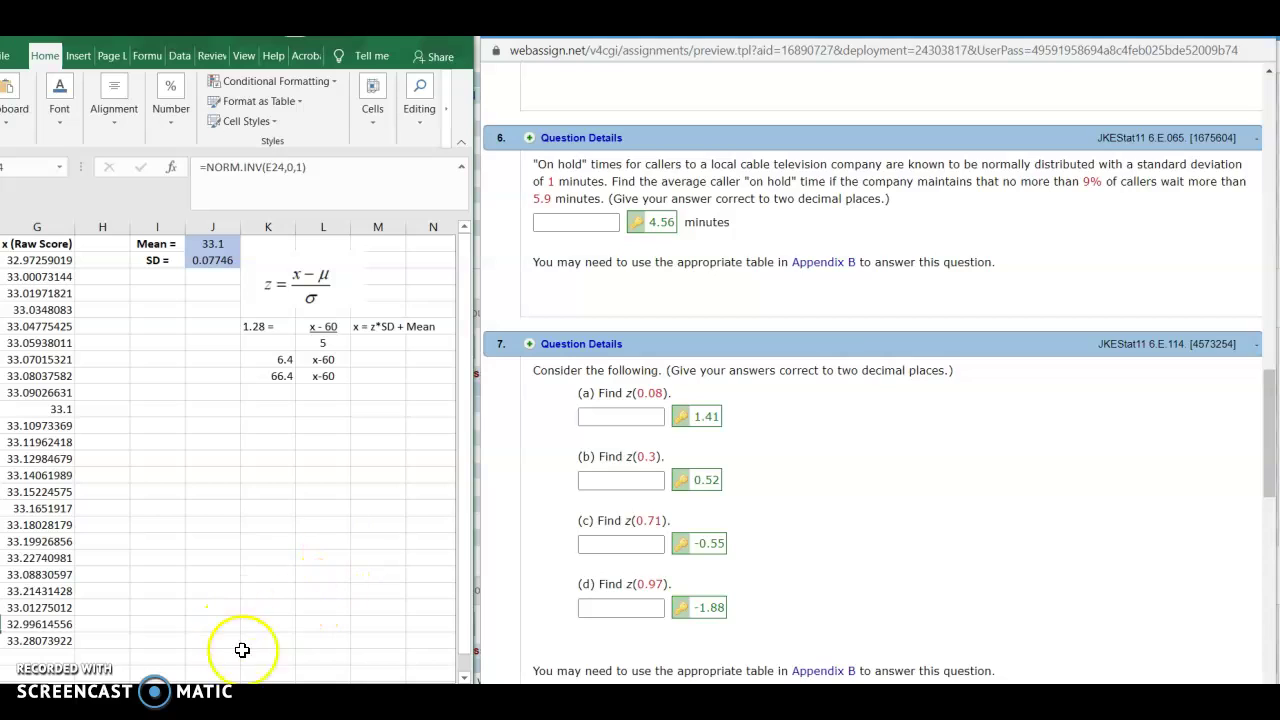
# Label cell K10 "z =" and link the adjacent cell L10 to the 0.09 proportion's z-score with =F24
pyautogui.click(258, 394)
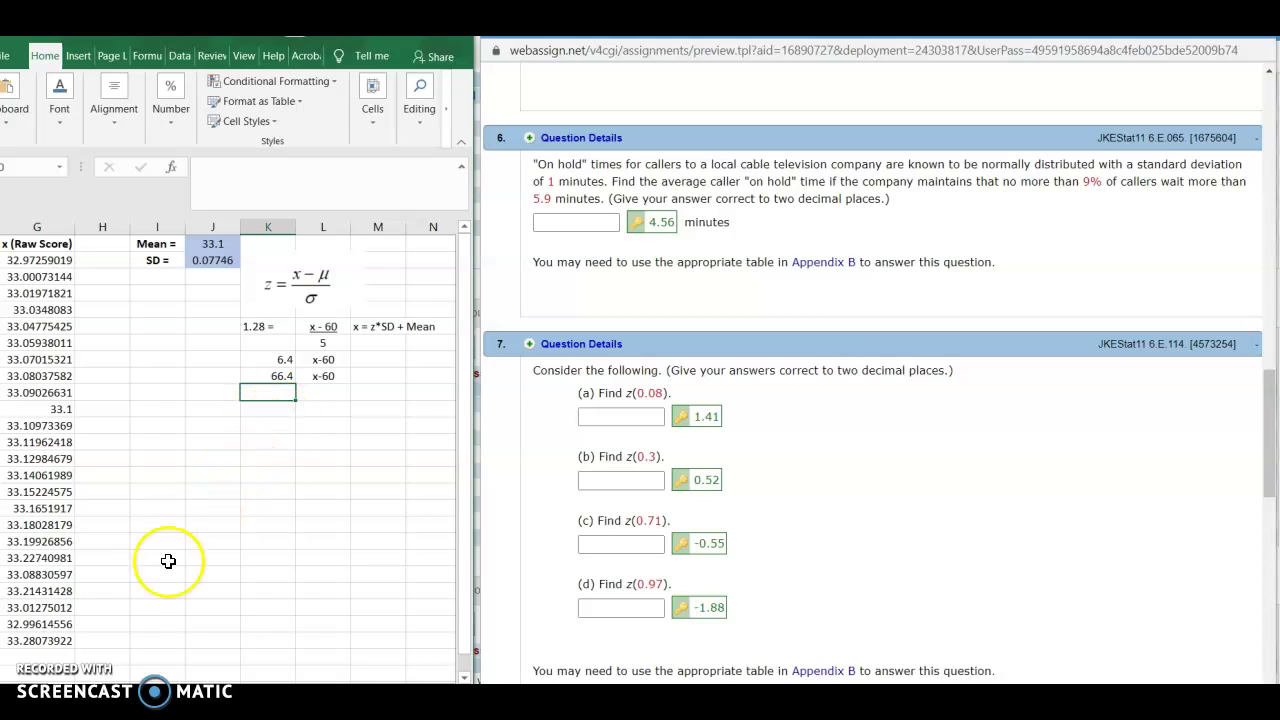
pyautogui.moveTo(386, 691)
pyautogui.mouseDown()
pyautogui.moveTo(359, 691)
pyautogui.moveTo(378, 691)
pyautogui.mouseUp()
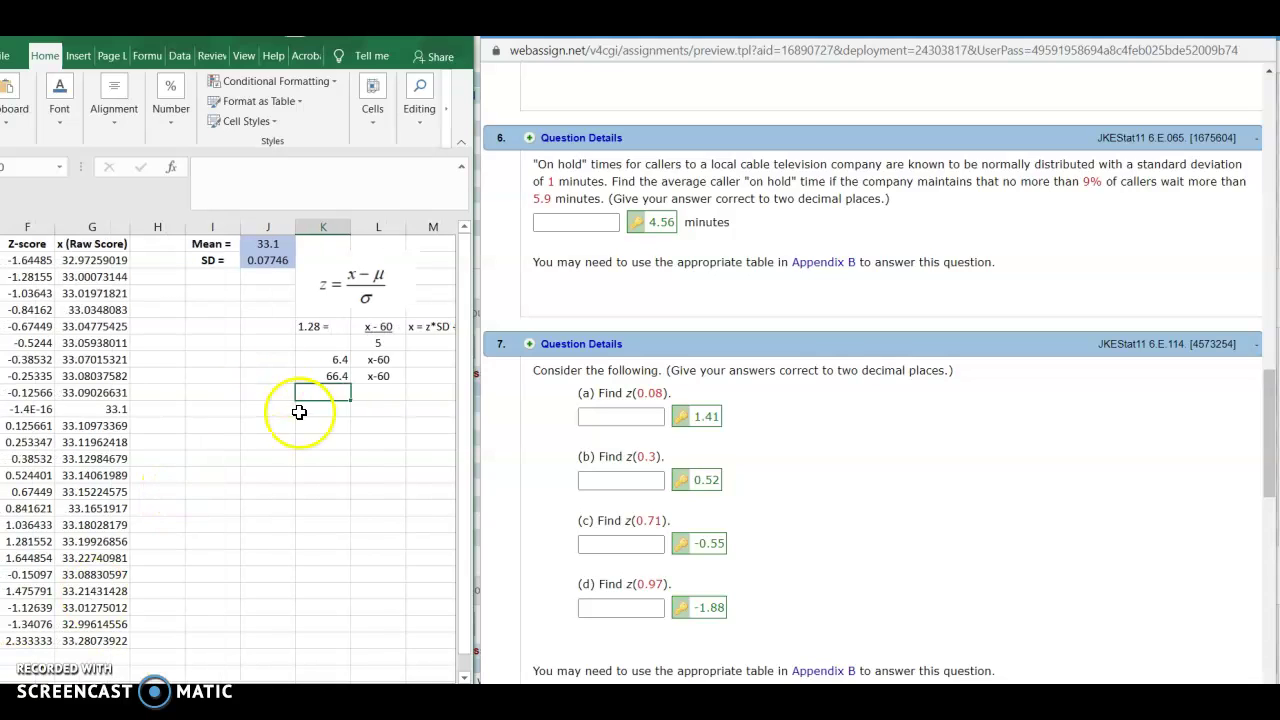
pyautogui.write('z')
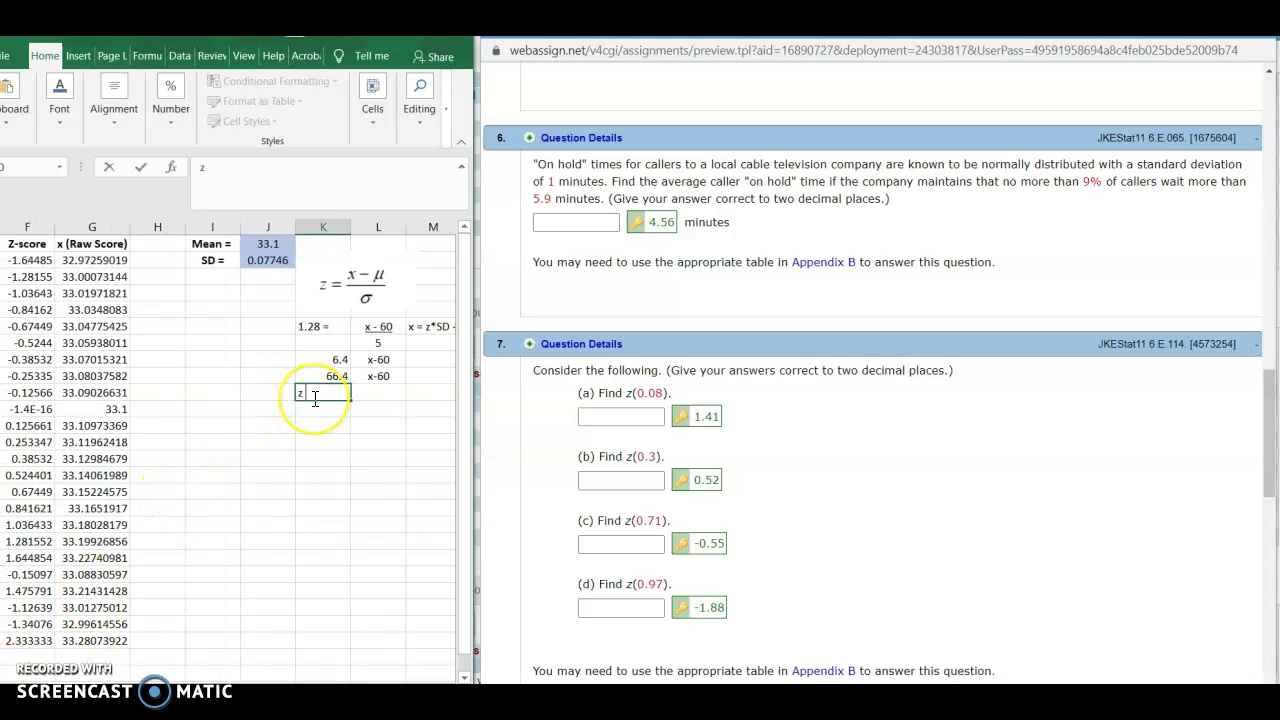
pyautogui.write(' =')
pyautogui.press('Tab')
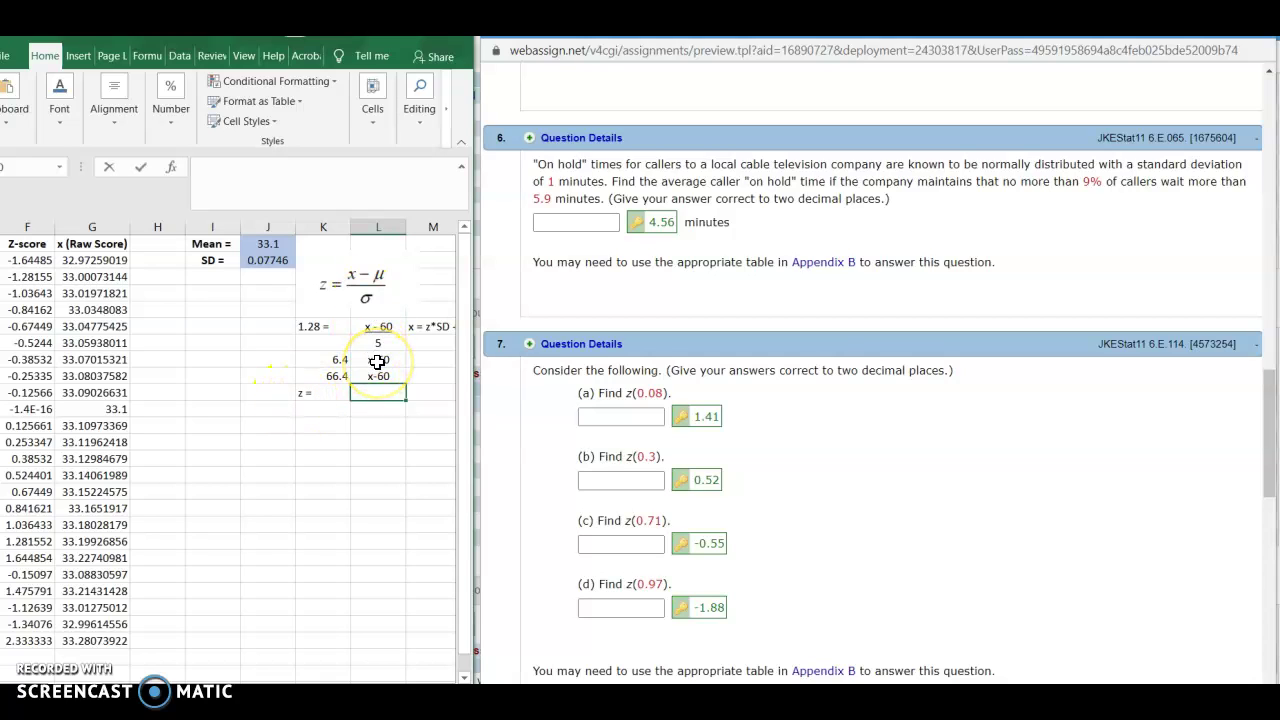
pyautogui.write('=')
pyautogui.click(22, 624)
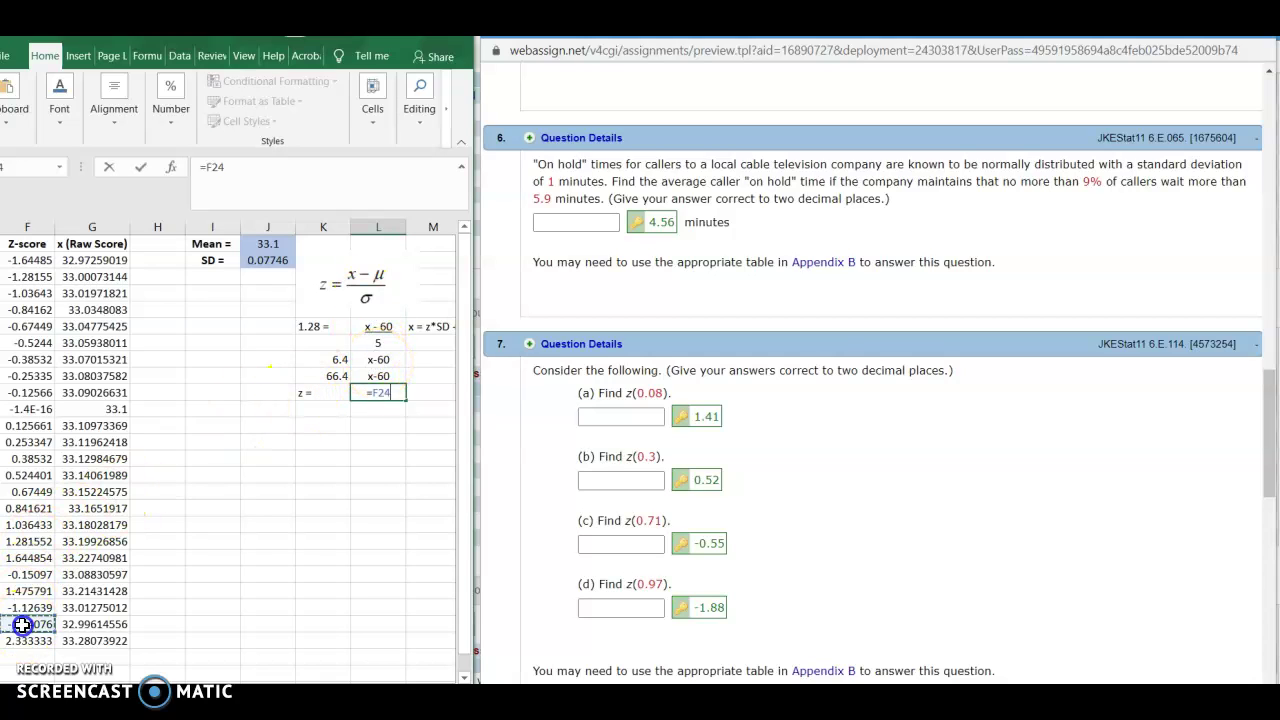
pyautogui.press('Return')
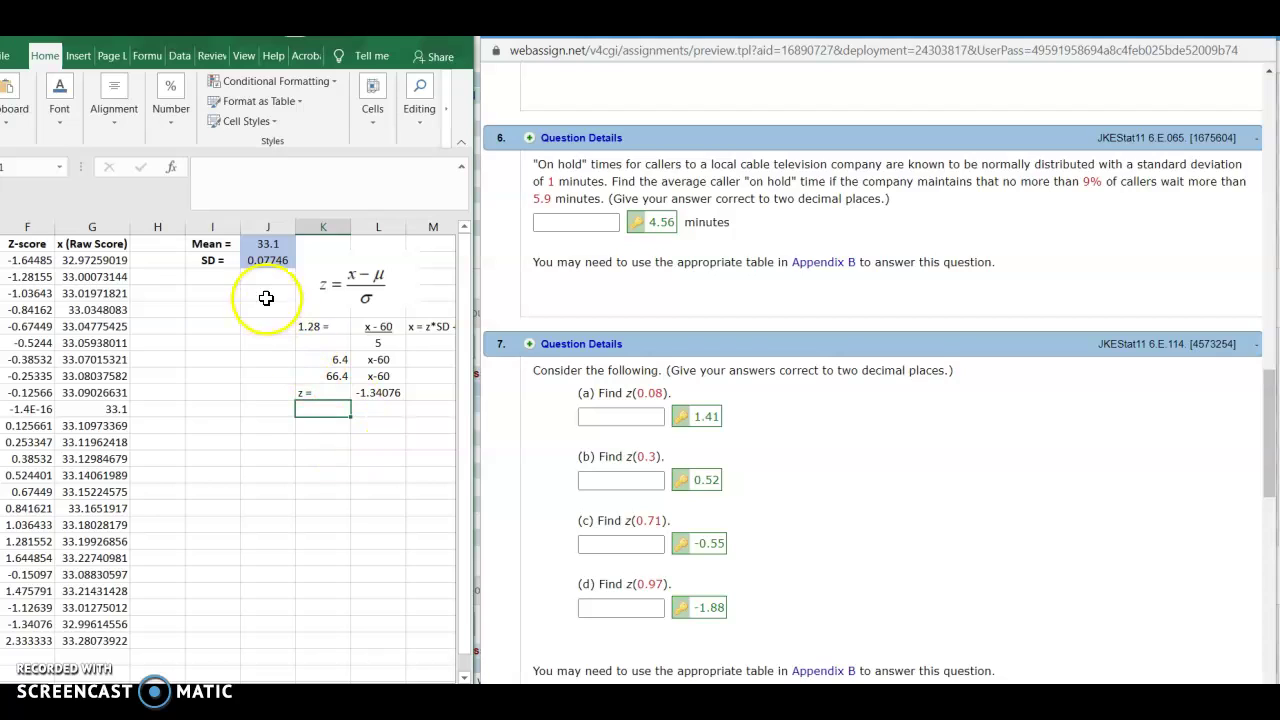
# Set the SD value to 1 and clear the Mean value
pyautogui.click(271, 263)
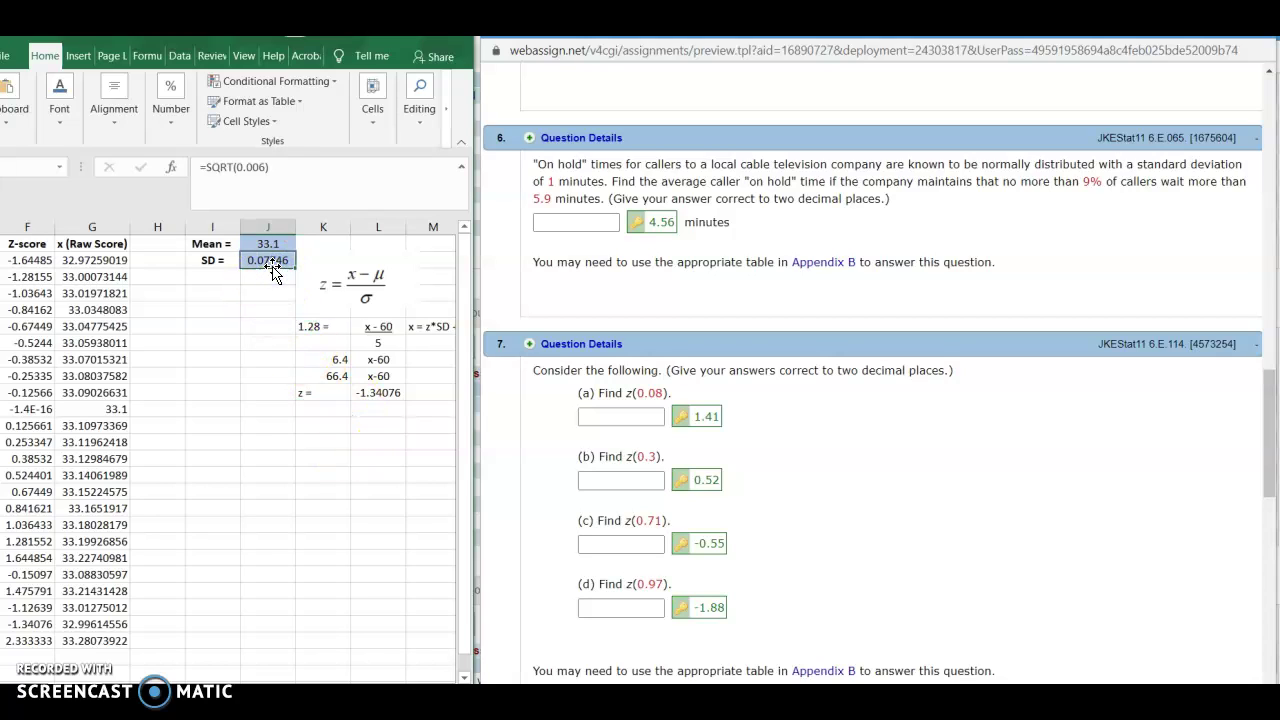
pyautogui.write('1')
pyautogui.press('Return')
pyautogui.press('Up')
pyautogui.press('Up')
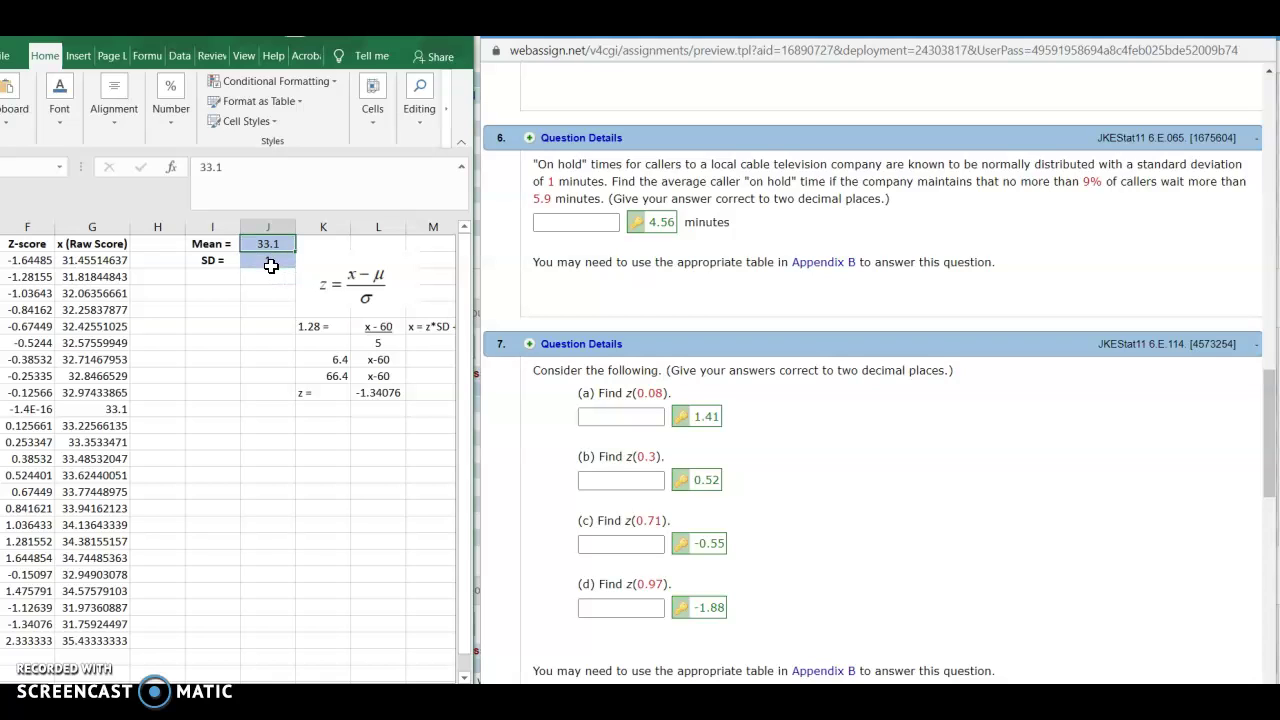
pyautogui.press('Delete')
pyautogui.press('Return')
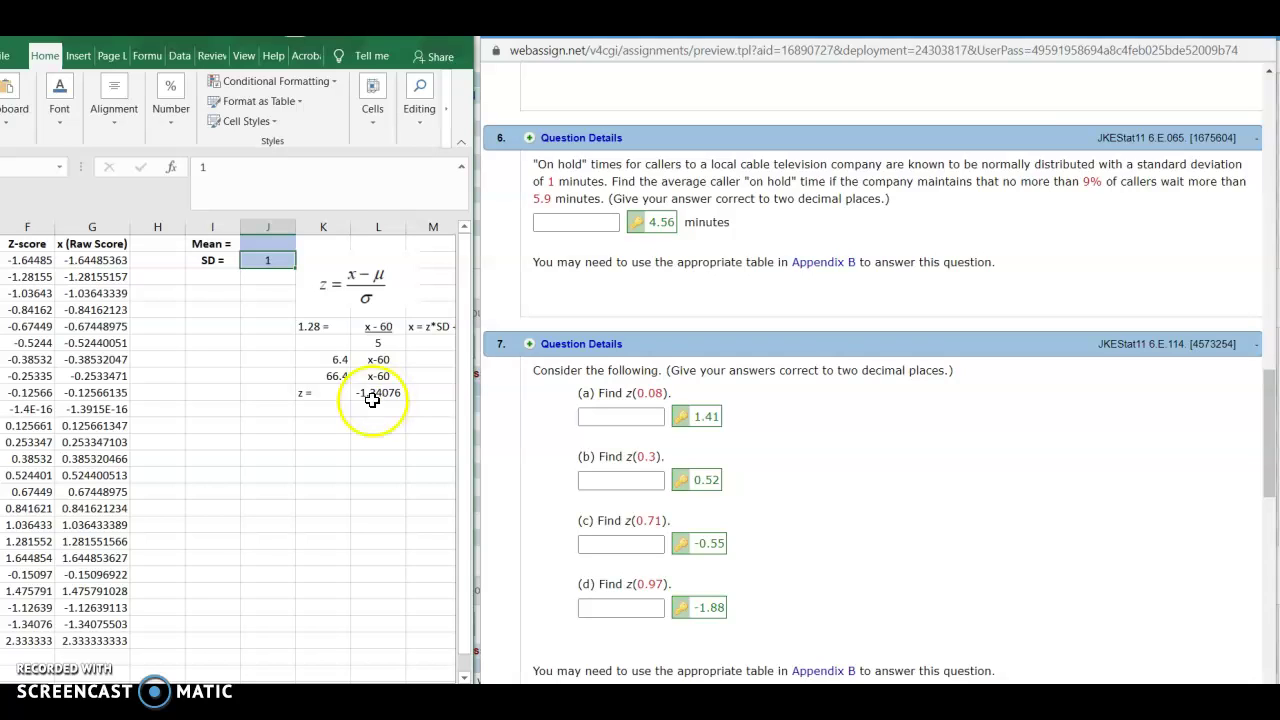
# Label the cell below "z =" as "x =" and enter 5.9 beside it
pyautogui.click(330, 410)
pyautogui.write('x =')
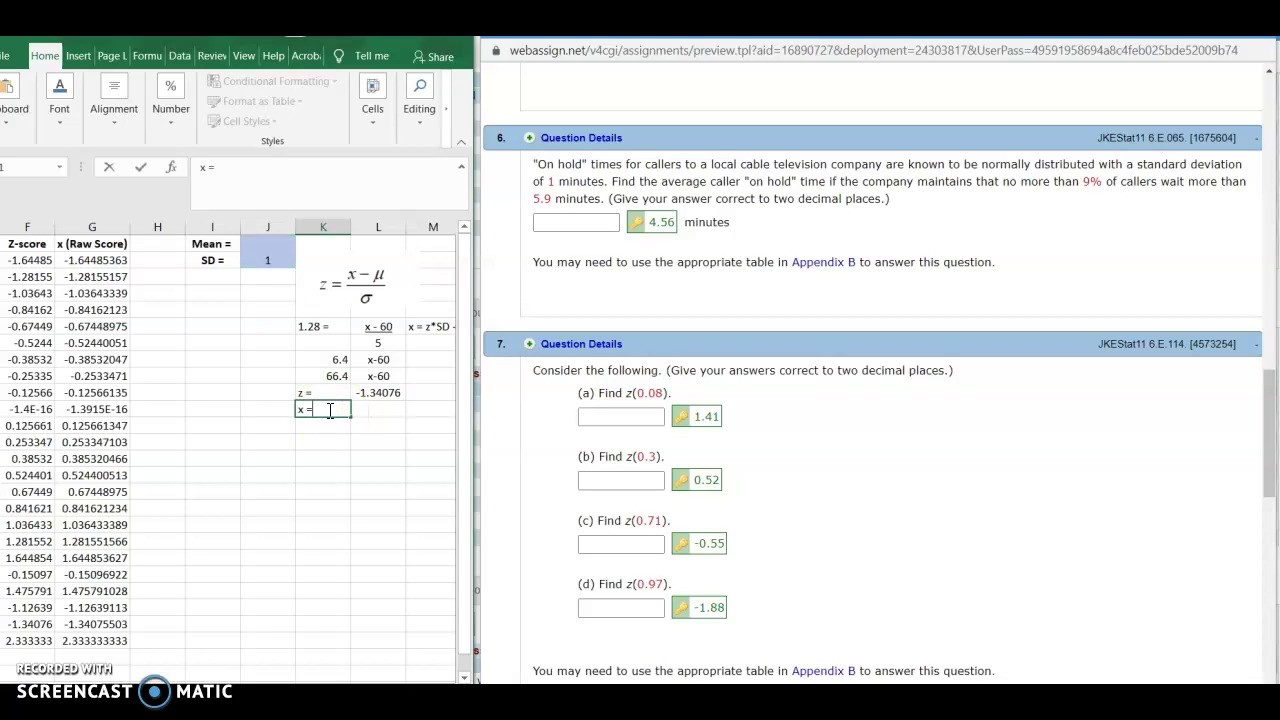
pyautogui.press('Tab')
pyautogui.write('5.')
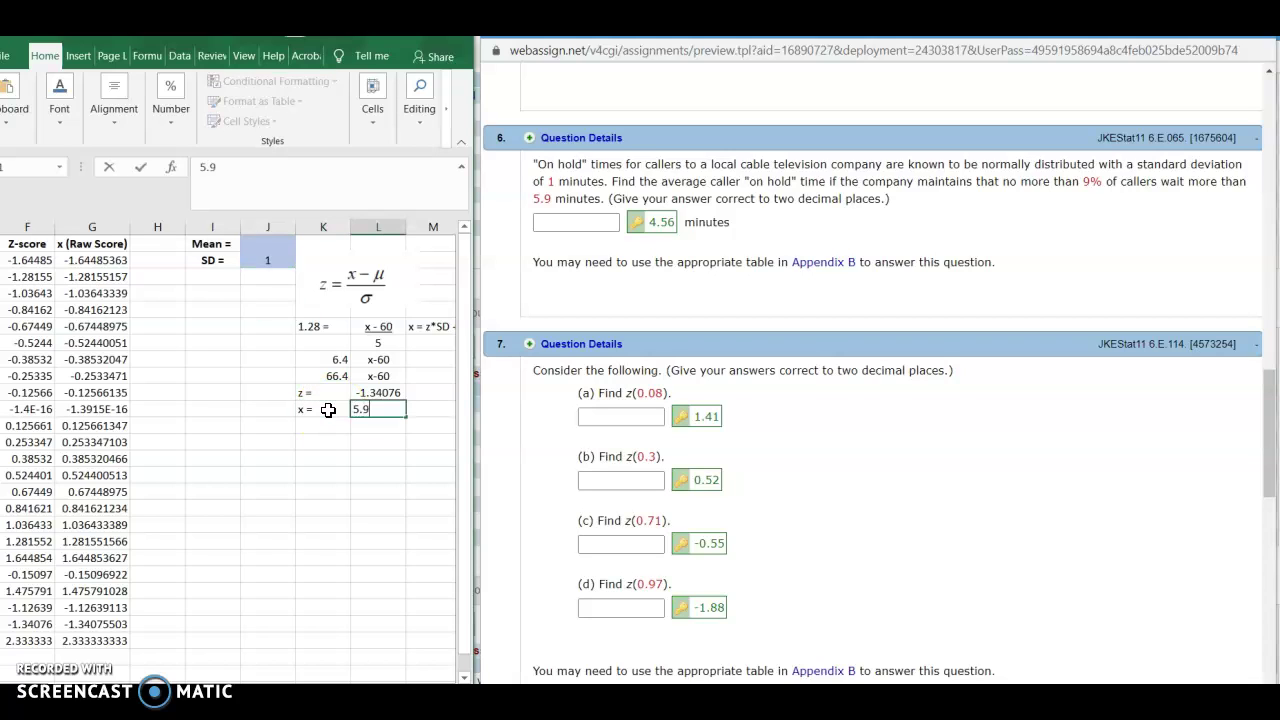
pyautogui.press('Return')
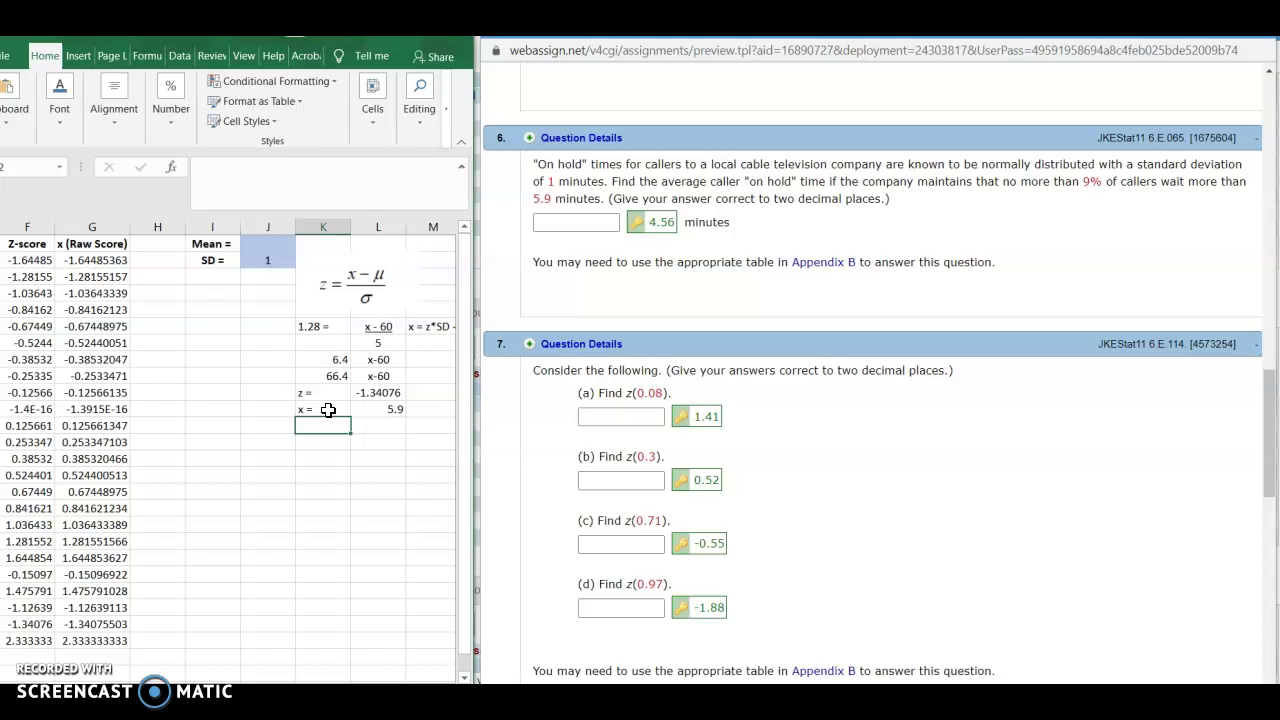
pyautogui.click(360, 286)
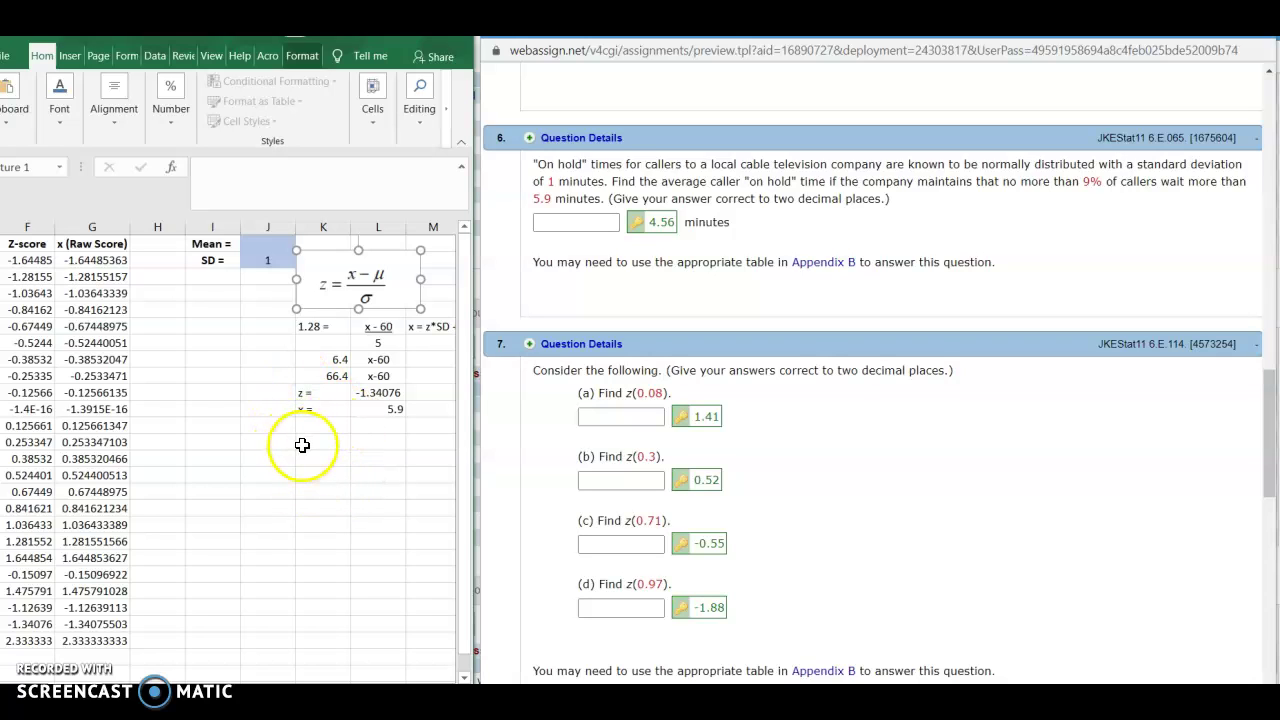
pyautogui.click(343, 298)
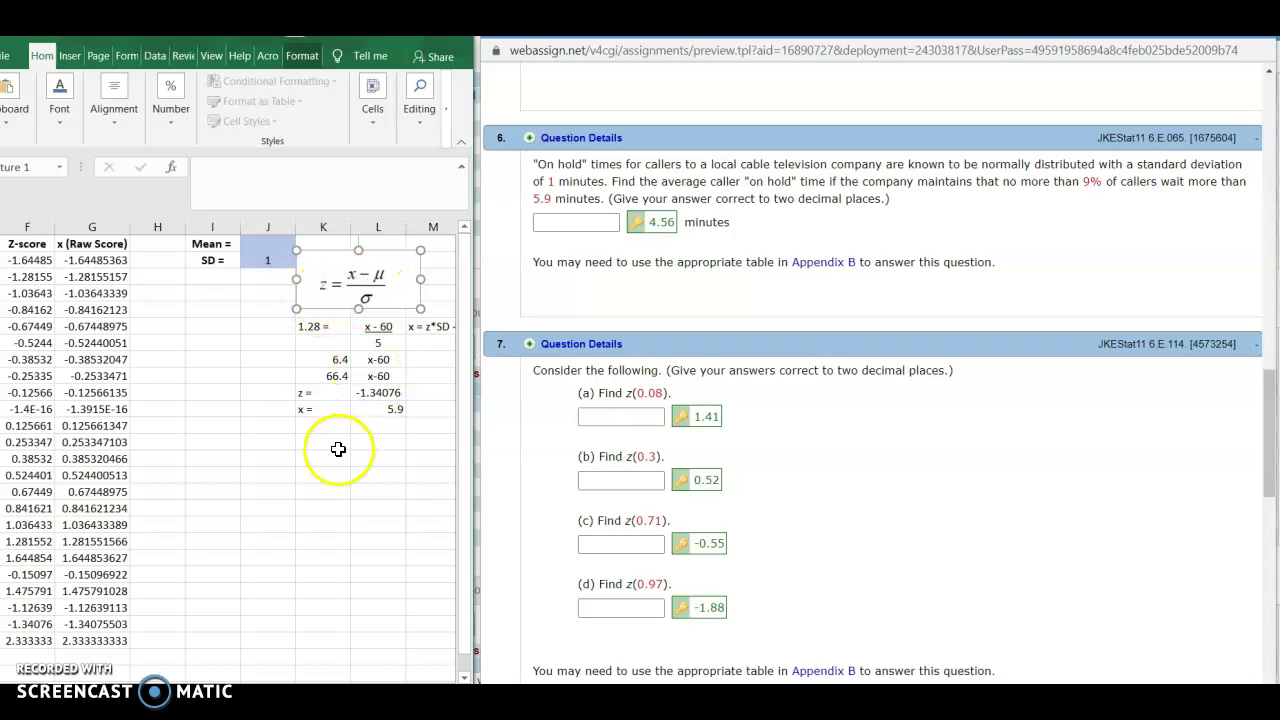
pyautogui.click(309, 433)
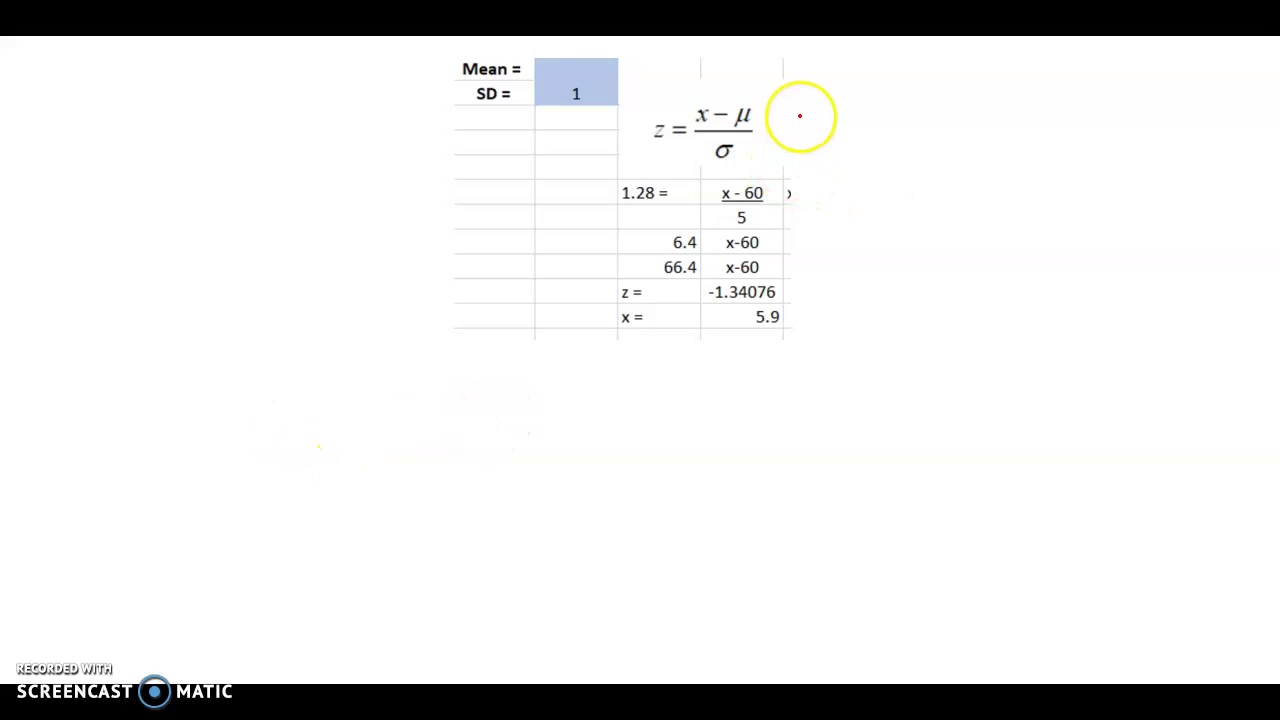
# Handwrite an arrow from the z formula followed by -1.34076 = (5.9 - μ) / 1, in red ink
pyautogui.moveTo(790, 131); pyautogui.dragTo(934, 141)
pyautogui.click(925, 137)
pyautogui.moveTo(956, 123)
pyautogui.mouseDown()
pyautogui.moveTo(966, 144)
pyautogui.moveTo(986, 129)
pyautogui.moveTo(975, 124)
pyautogui.mouseUp()
pyautogui.moveTo(990, 123)
pyautogui.mouseDown()
pyautogui.moveTo(1008, 123)
pyautogui.moveTo(1005, 144)
pyautogui.moveTo(1214, 131)
pyautogui.mouseUp()
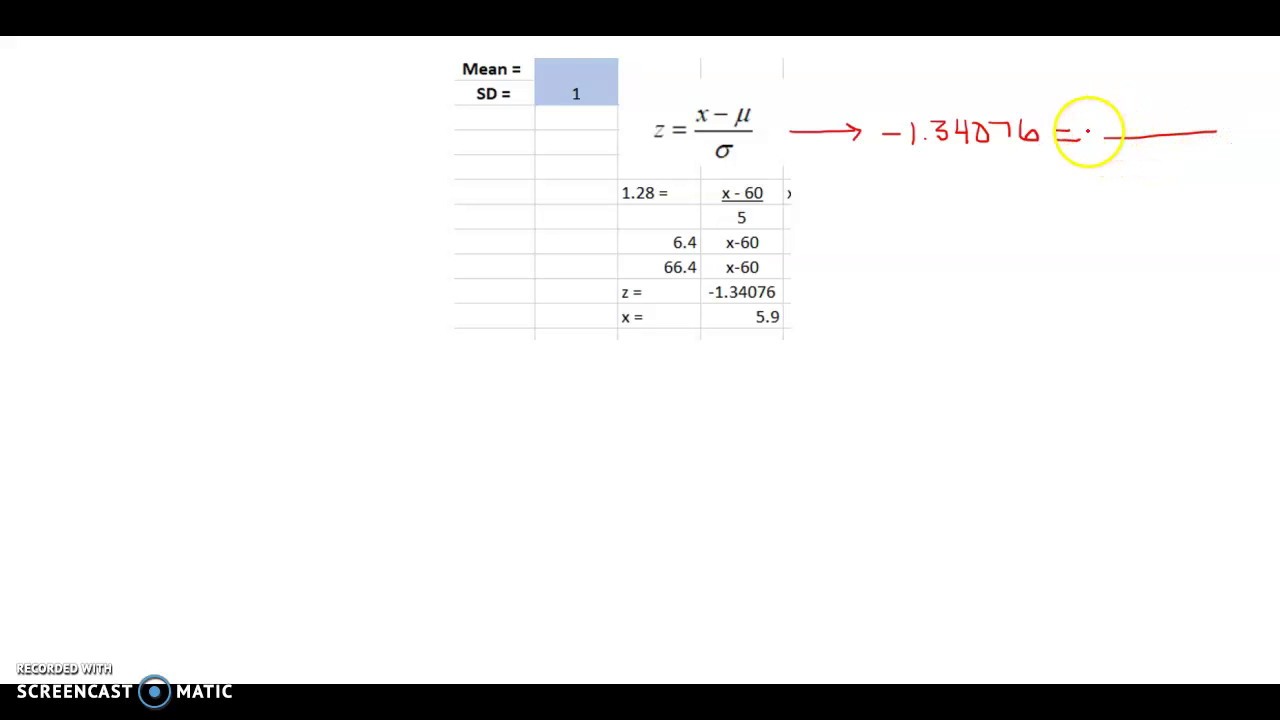
pyautogui.moveTo(1147, 109)
pyautogui.mouseDown()
pyautogui.moveTo(1136, 124)
pyautogui.moveTo(1249, 123)
pyautogui.mouseUp()
pyautogui.click(1152, 126)
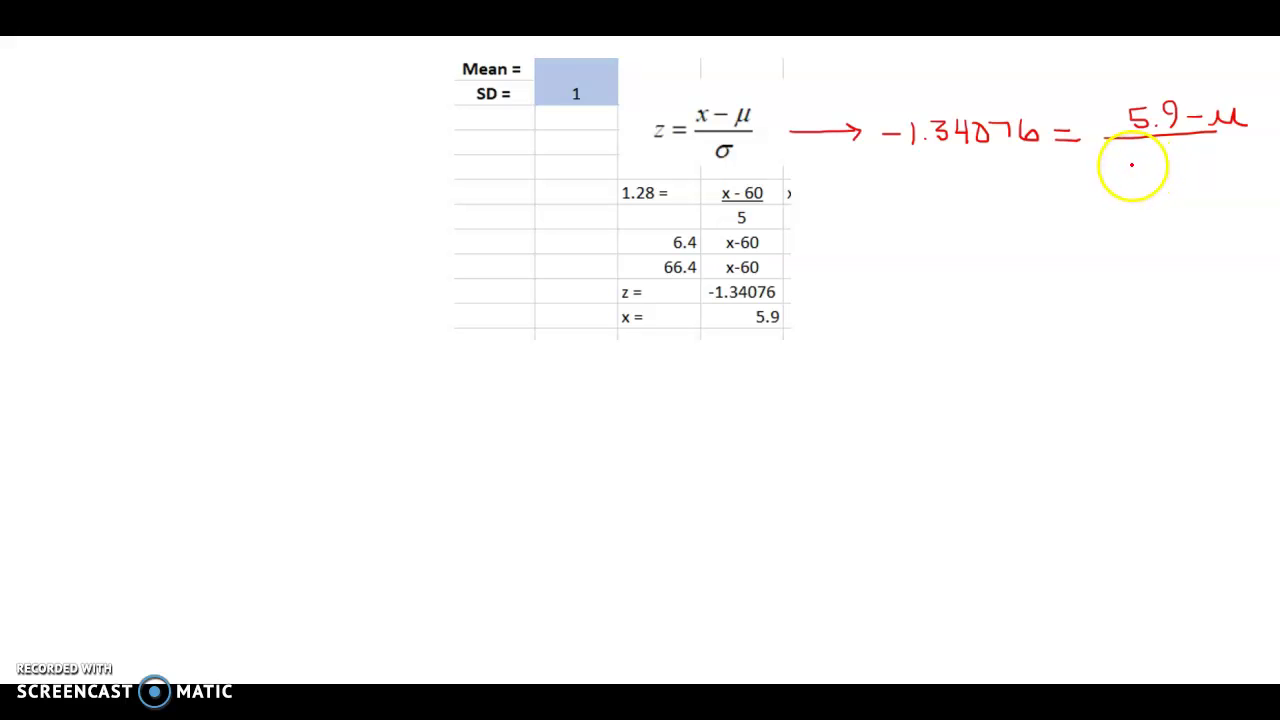
pyautogui.moveTo(1173, 163); pyautogui.dragTo(1172, 180)
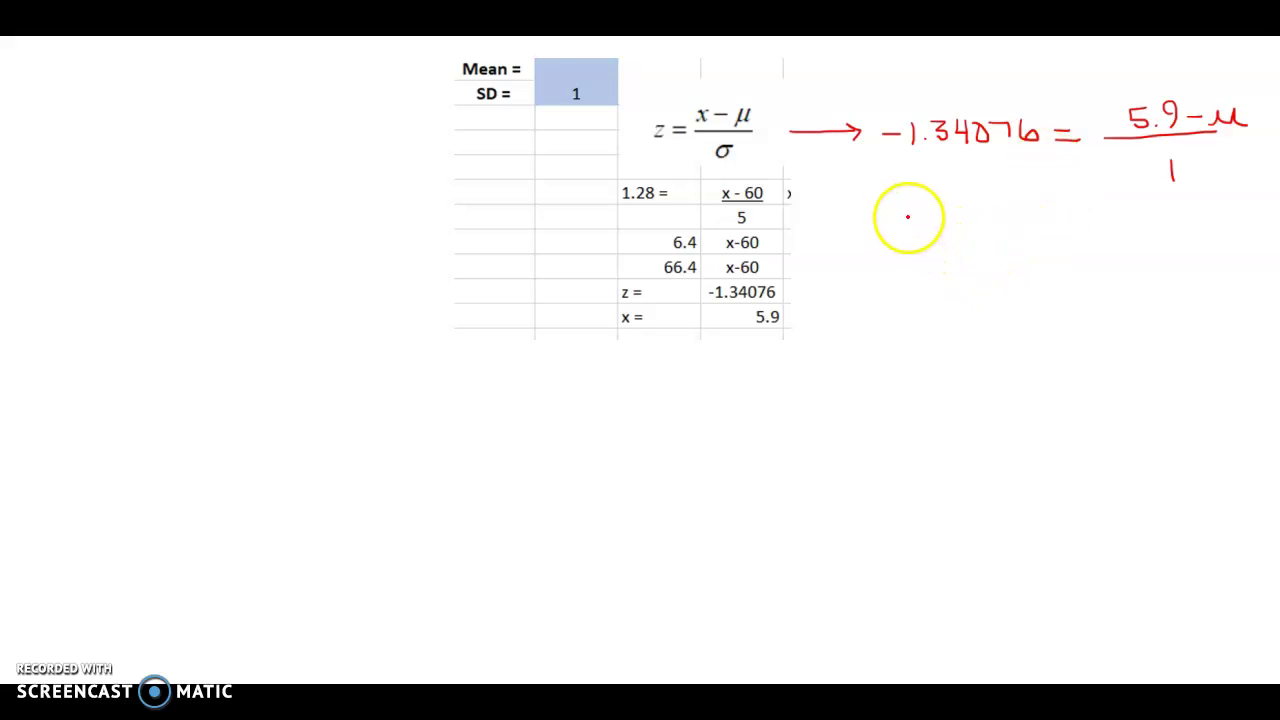
# Handwrite the simplified equation -1.34076 = 5.9 - μ below the fraction and circle the μ
pyautogui.moveTo(893, 225)
pyautogui.mouseDown()
pyautogui.moveTo(946, 239)
pyautogui.moveTo(988, 229)
pyautogui.mouseUp()
pyautogui.click(937, 234)
pyautogui.moveTo(985, 217)
pyautogui.mouseDown()
pyautogui.moveTo(984, 238)
pyautogui.moveTo(998, 221)
pyautogui.moveTo(1057, 234)
pyautogui.mouseUp()
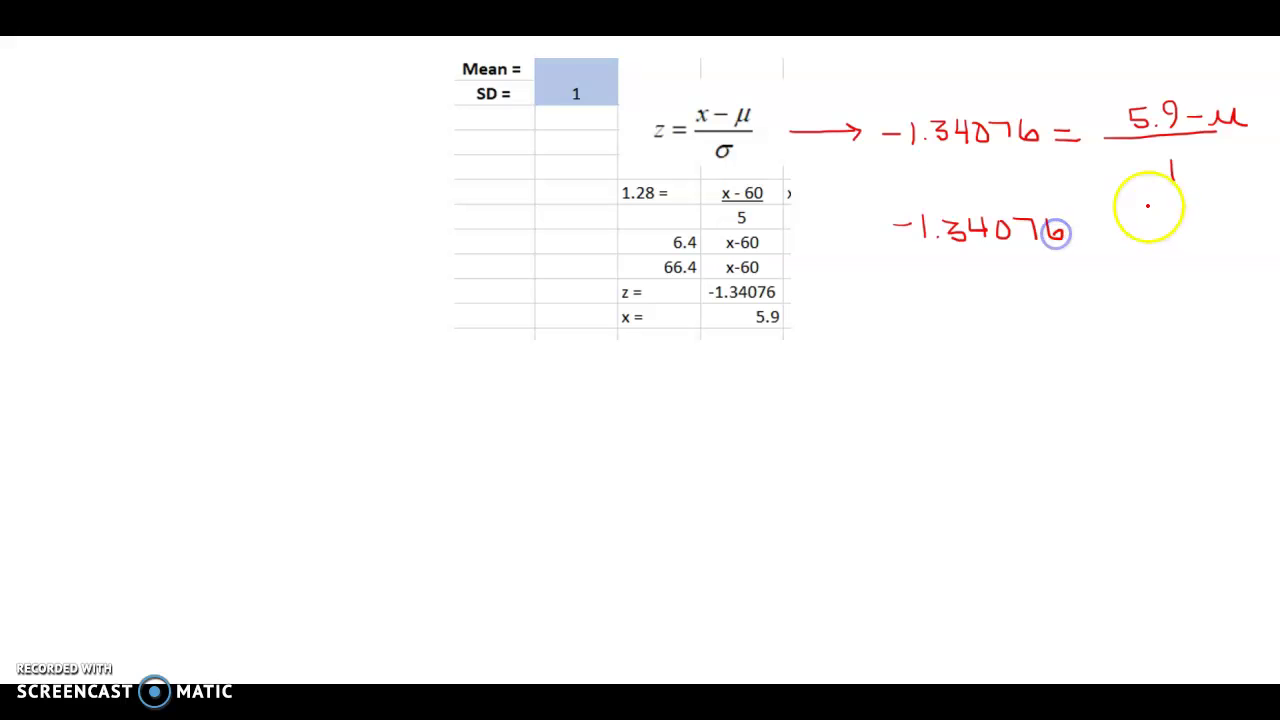
pyautogui.moveTo(1084, 223); pyautogui.dragTo(1104, 222)
pyautogui.moveTo(1107, 233)
pyautogui.mouseDown()
pyautogui.moveTo(1088, 232)
pyautogui.moveTo(1183, 216)
pyautogui.moveTo(1184, 232)
pyautogui.moveTo(1212, 219)
pyautogui.moveTo(1250, 229)
pyautogui.moveTo(1231, 233)
pyautogui.moveTo(1262, 212)
pyautogui.mouseUp()
# Write -5.9 beneath both sides of the equation and draw a sum line under the -1.34076 side
pyautogui.moveTo(1128, 263); pyautogui.dragTo(1197, 278)
pyautogui.moveTo(888, 281)
pyautogui.mouseDown()
pyautogui.moveTo(866, 283)
pyautogui.moveTo(940, 286)
pyautogui.mouseUp()
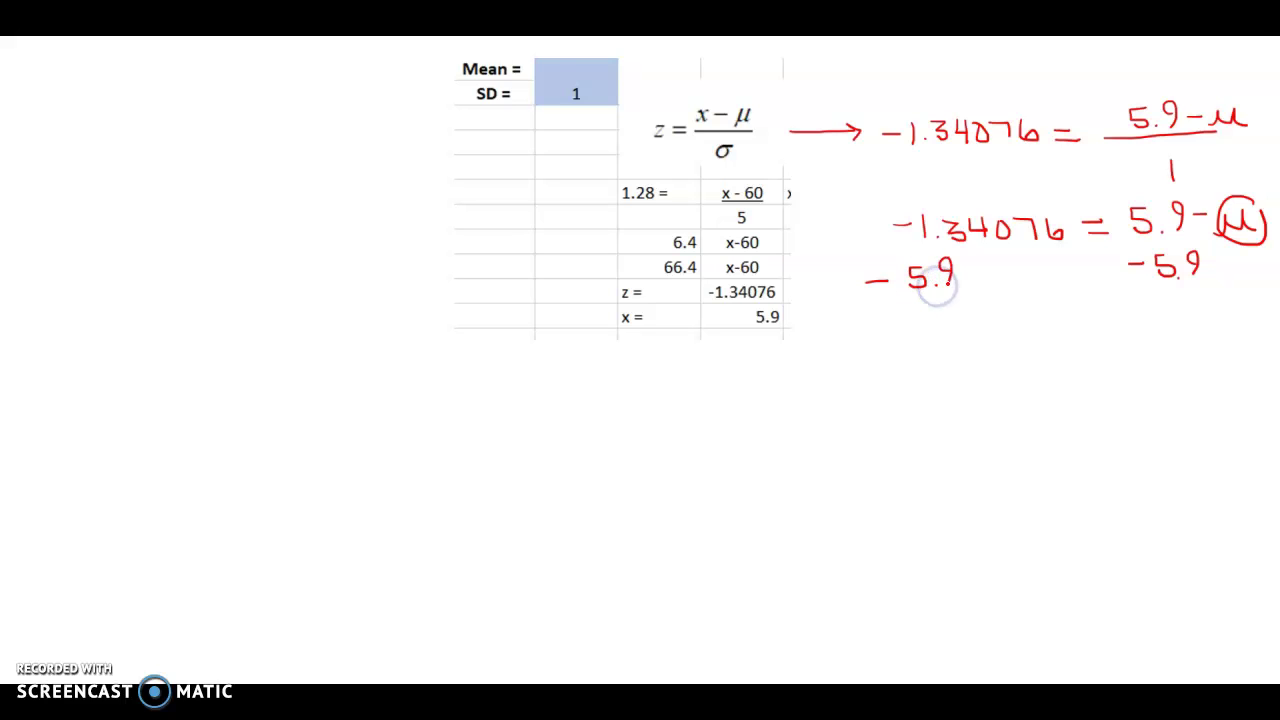
pyautogui.moveTo(853, 308); pyautogui.dragTo(1063, 292)
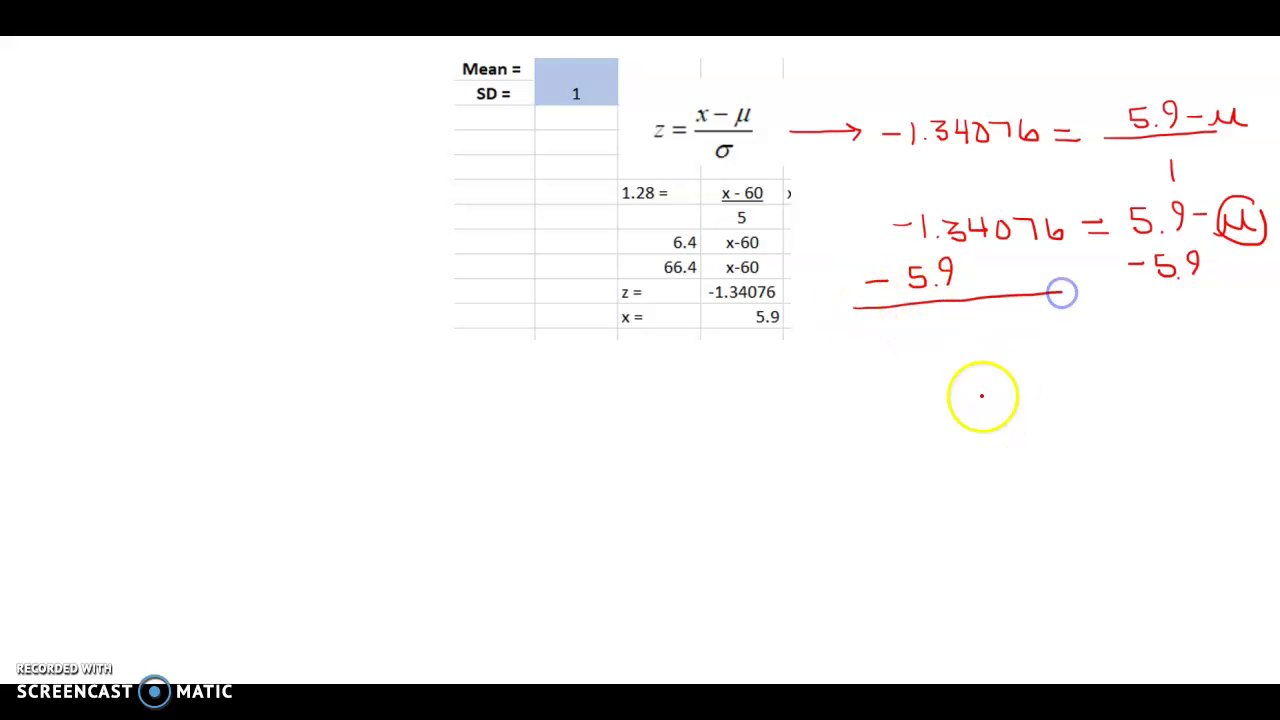
pyautogui.rightClick(380, 642)
pyautogui.press('Escape')
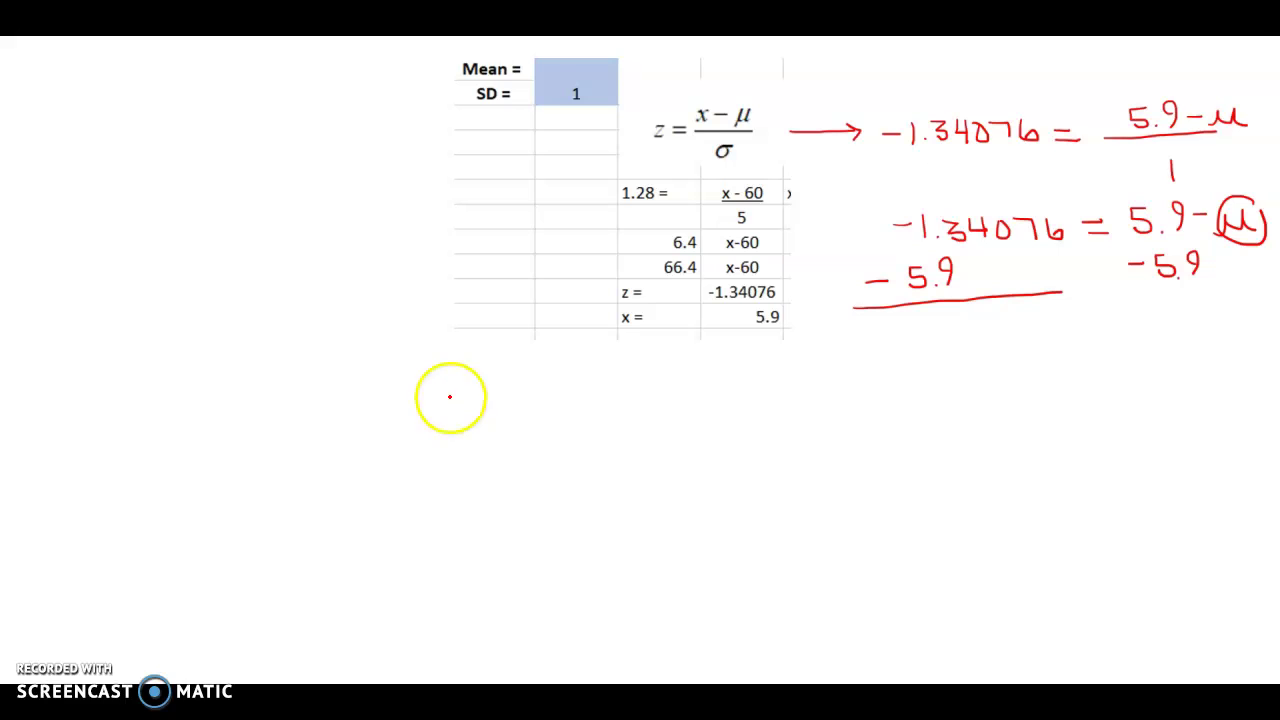
# Cross out the 5.9 terms beside μ and write the result with positive signs as +7.24076 = +μ
pyautogui.moveTo(848, 324)
pyautogui.mouseDown()
pyautogui.moveTo(870, 322)
pyautogui.moveTo(899, 346)
pyautogui.moveTo(963, 337)
pyautogui.moveTo(985, 318)
pyautogui.moveTo(1034, 329)
pyautogui.mouseUp()
pyautogui.moveTo(1117, 322)
pyautogui.mouseDown()
pyautogui.moveTo(1088, 325)
pyautogui.moveTo(1100, 336)
pyautogui.mouseUp()
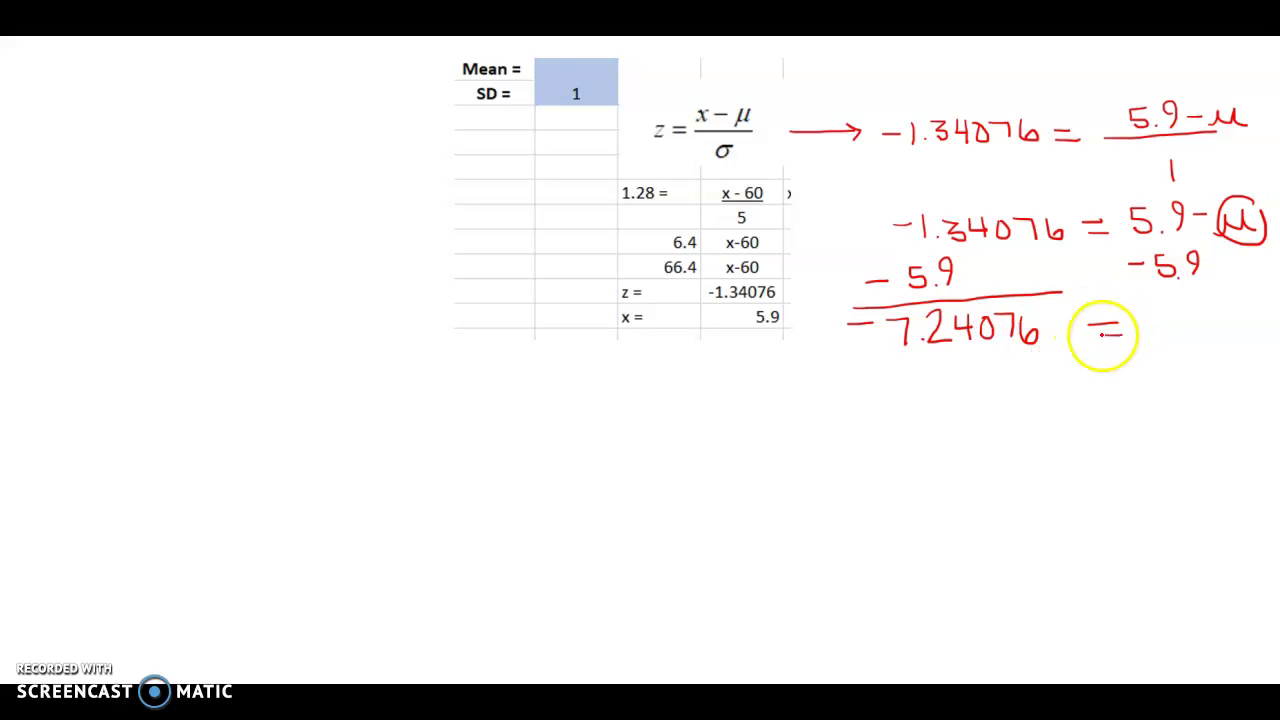
pyautogui.moveTo(1188, 208)
pyautogui.mouseDown()
pyautogui.moveTo(1163, 272)
pyautogui.moveTo(1140, 228)
pyautogui.mouseUp()
pyautogui.moveTo(1149, 328)
pyautogui.mouseDown()
pyautogui.moveTo(1223, 334)
pyautogui.moveTo(1161, 326)
pyautogui.moveTo(1163, 337)
pyautogui.mouseUp()
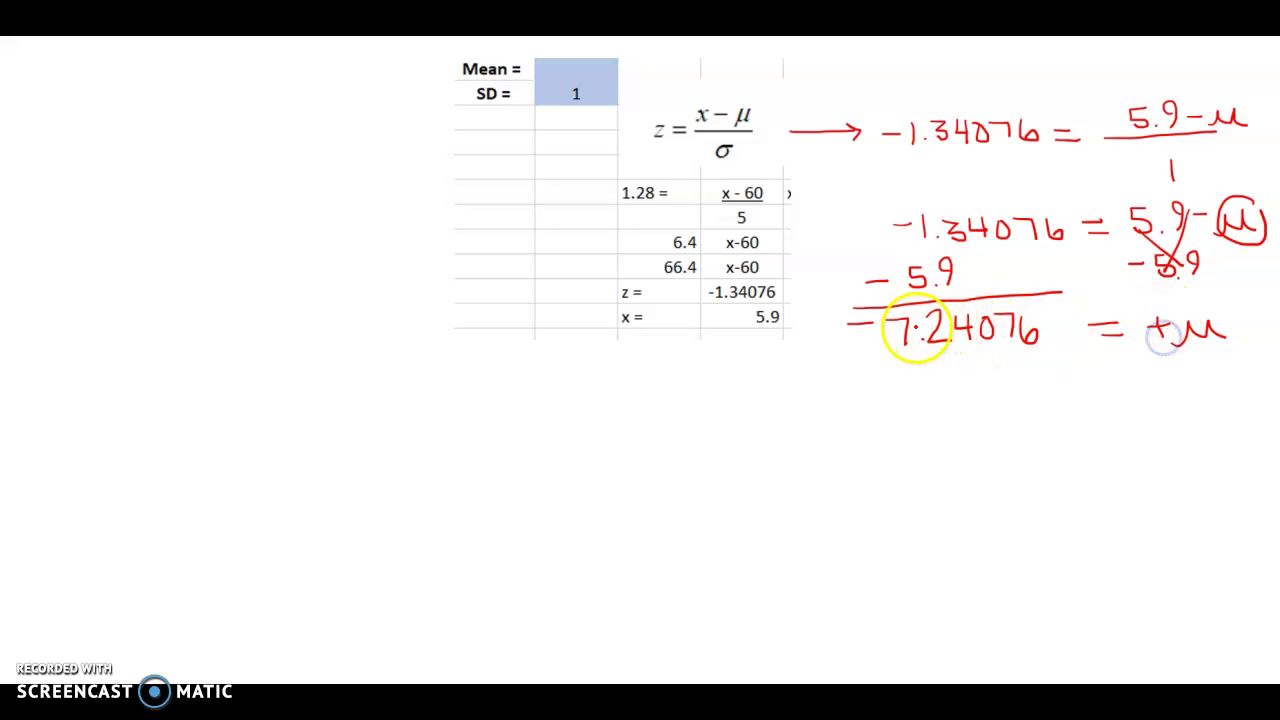
pyautogui.moveTo(853, 317); pyautogui.dragTo(857, 343)
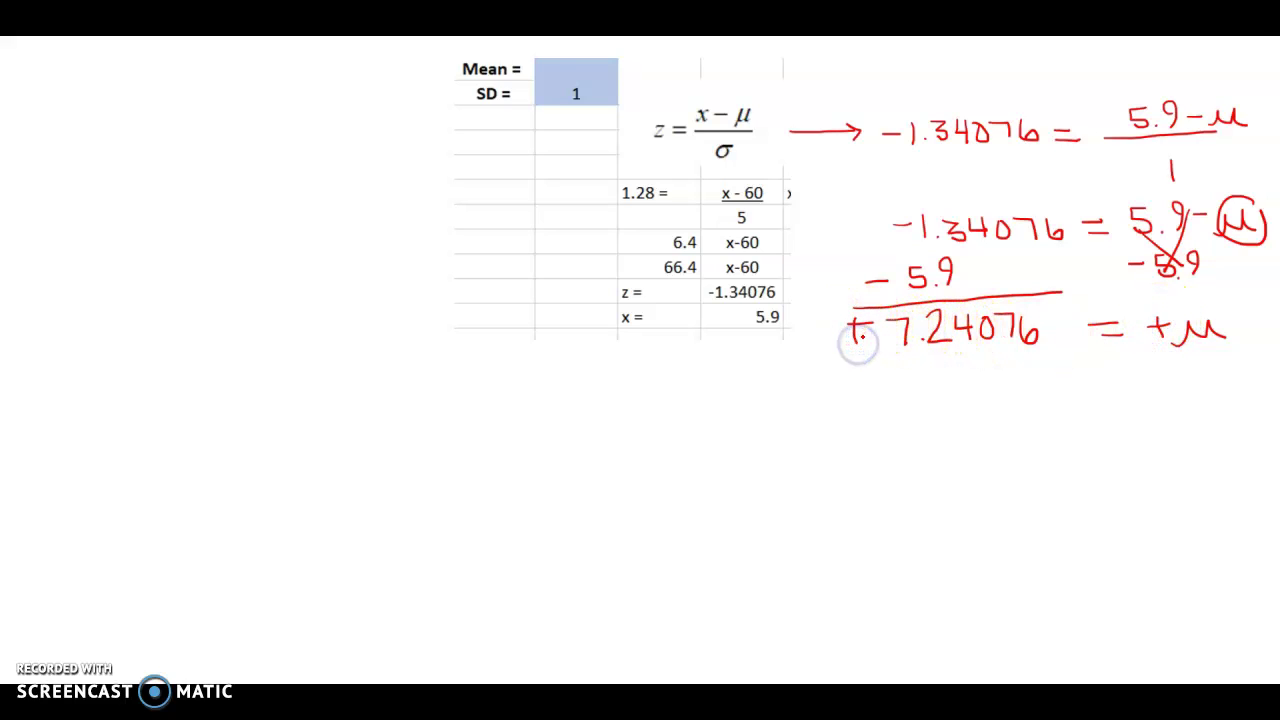